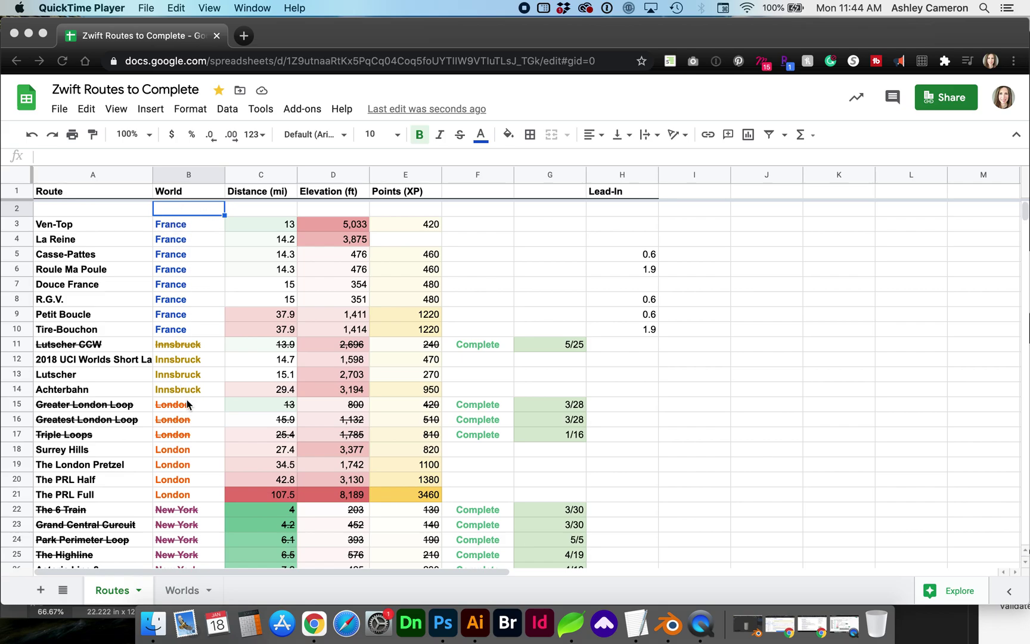
Look over the Worlds sheet, then return to the Routes sheet.
{"action": "scroll", "coordinate": [186, 399], "scroll_direction": "down", "scroll_amount": 10}
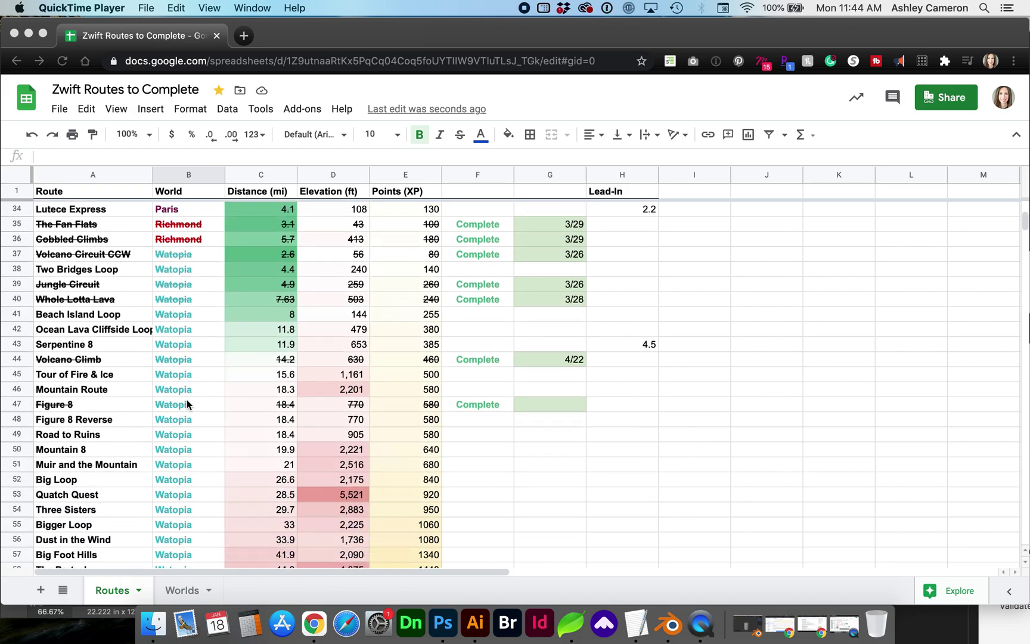
{"action": "scroll", "coordinate": [187, 404], "scroll_direction": "down", "scroll_amount": 4}
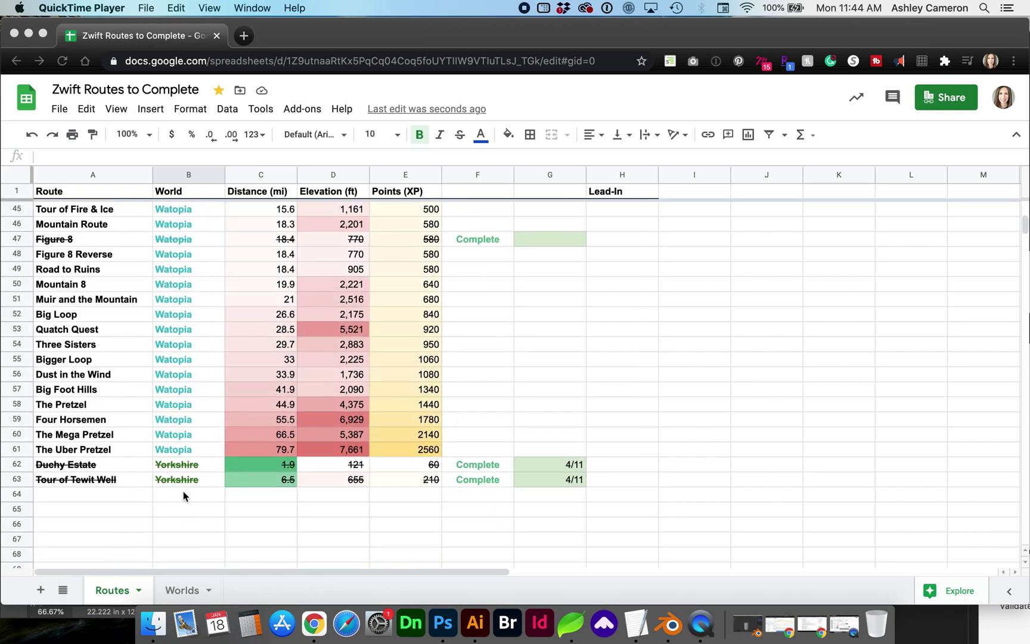
{"action": "scroll", "coordinate": [182, 491], "scroll_direction": "up", "scroll_amount": 14}
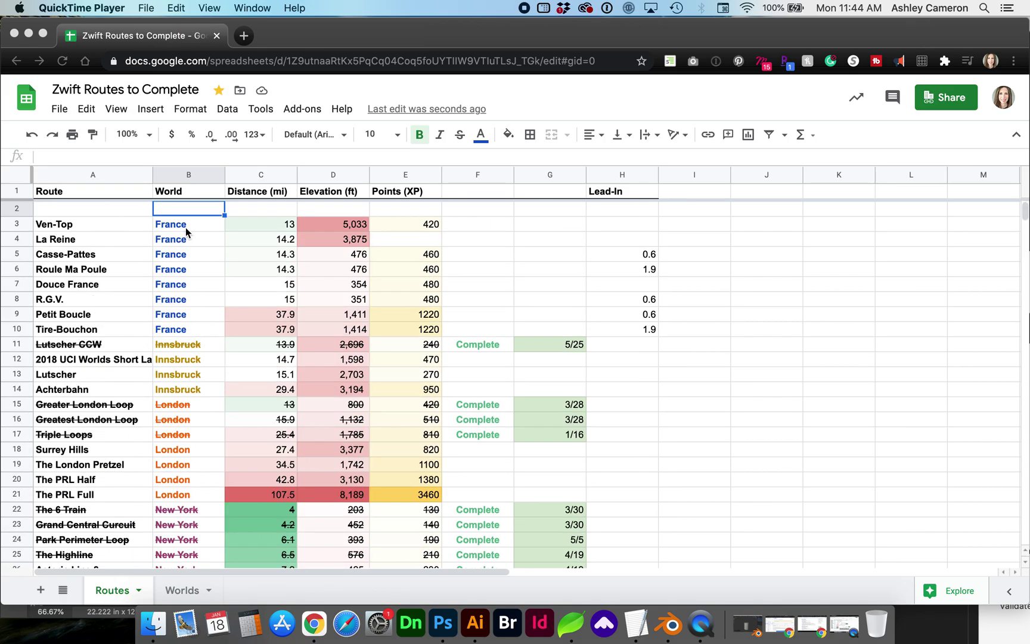
{"action": "left_click", "coordinate": [178, 591]}
{"action": "left_click", "coordinate": [179, 590]}
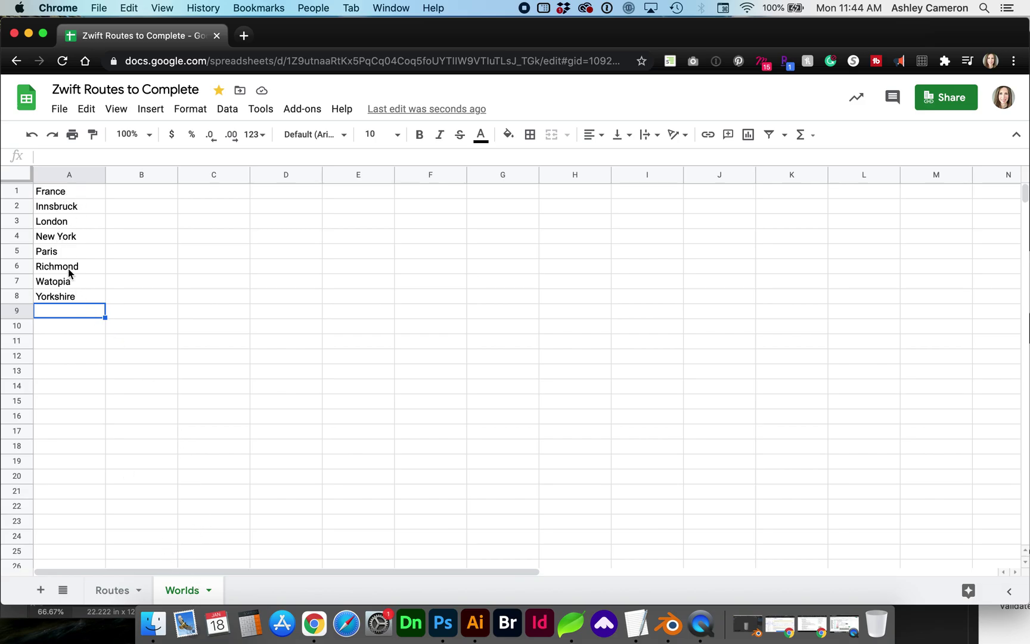
{"action": "left_click", "coordinate": [113, 590]}
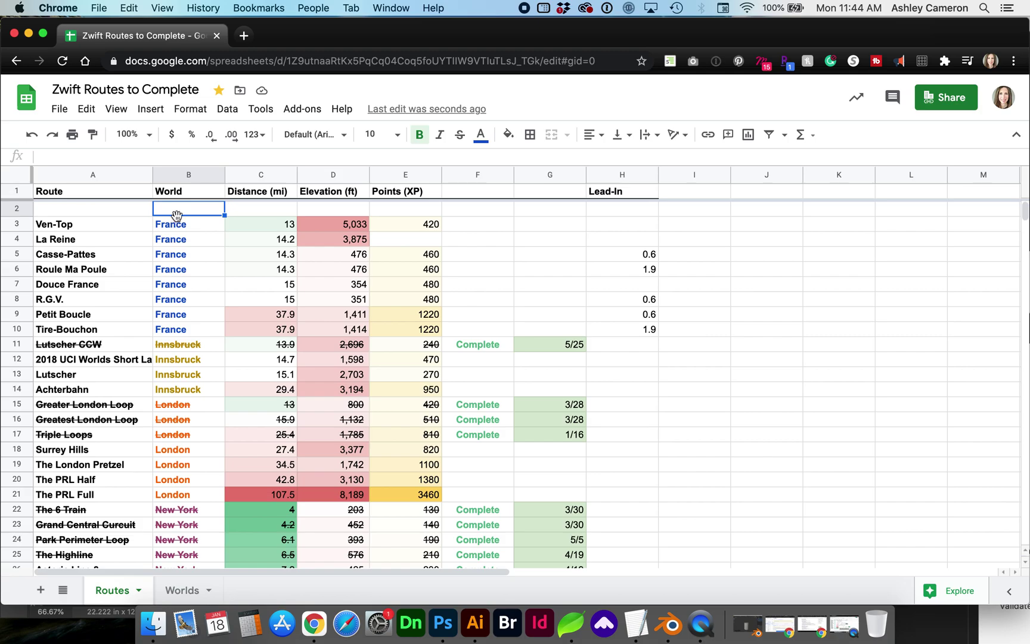
Start a data validation rule on Routes!B2:B using 'List from a range' and begin choosing its source.
{"action": "left_click", "coordinate": [232, 111]}
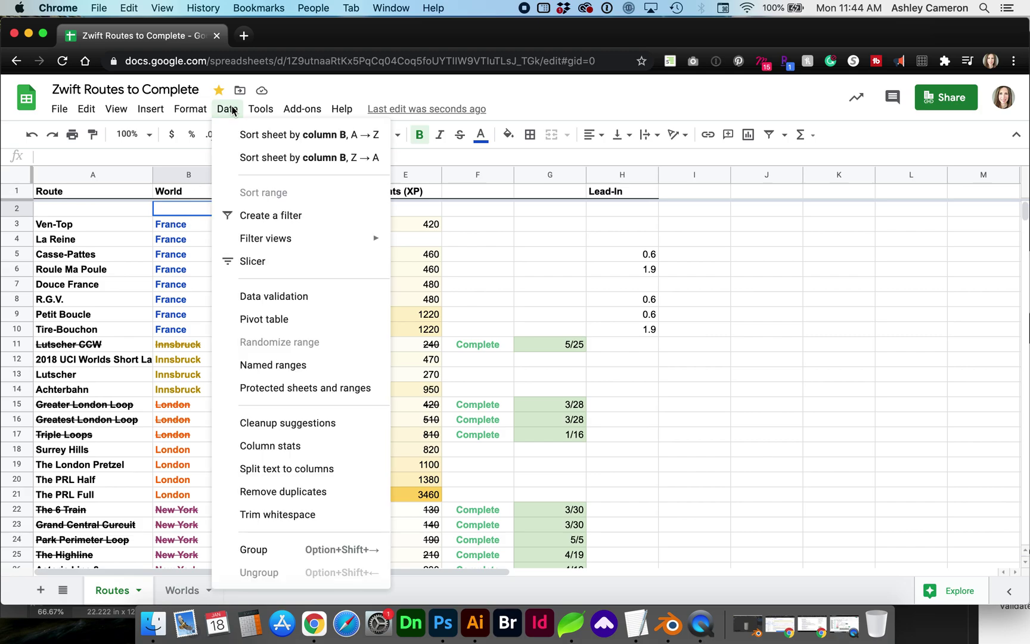
{"action": "left_click", "coordinate": [256, 297]}
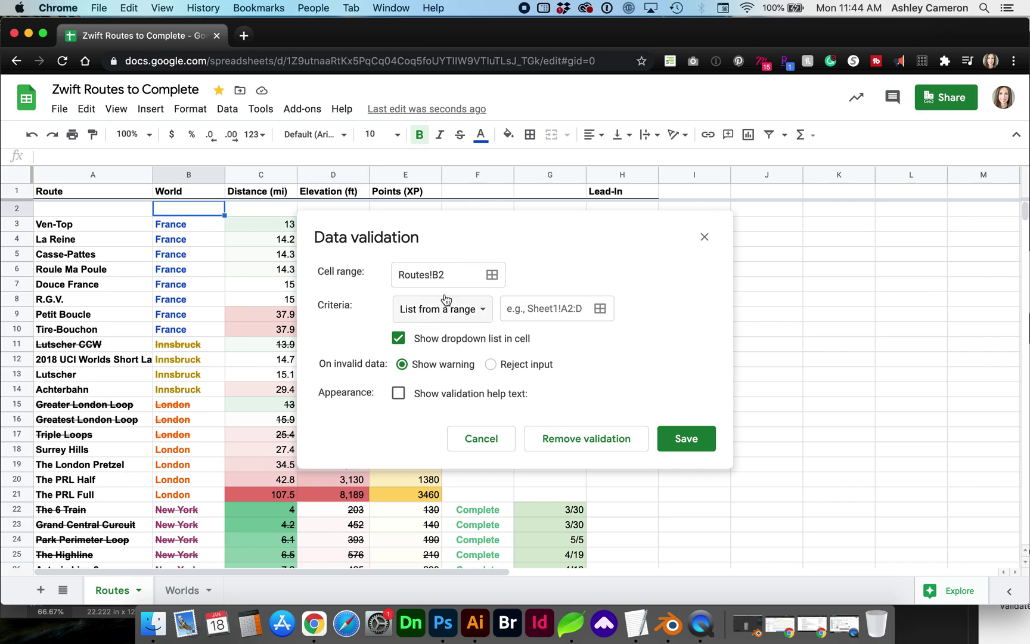
{"action": "left_click", "coordinate": [451, 276]}
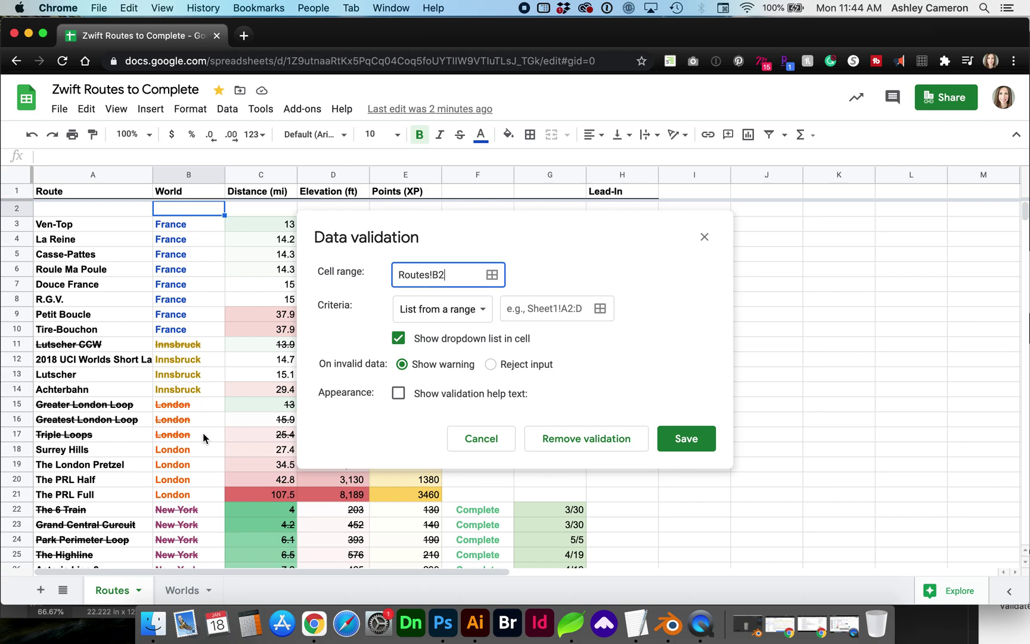
{"action": "type", "text": ":B"}
{"action": "left_click", "coordinate": [369, 355]}
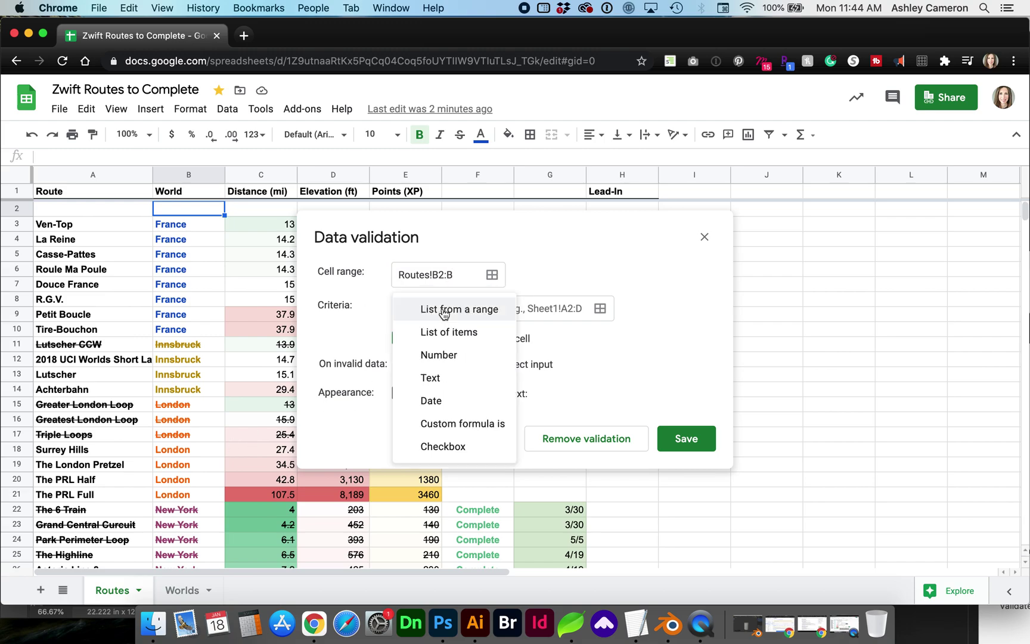
{"action": "left_click", "coordinate": [445, 310]}
{"action": "left_click", "coordinate": [463, 310]}
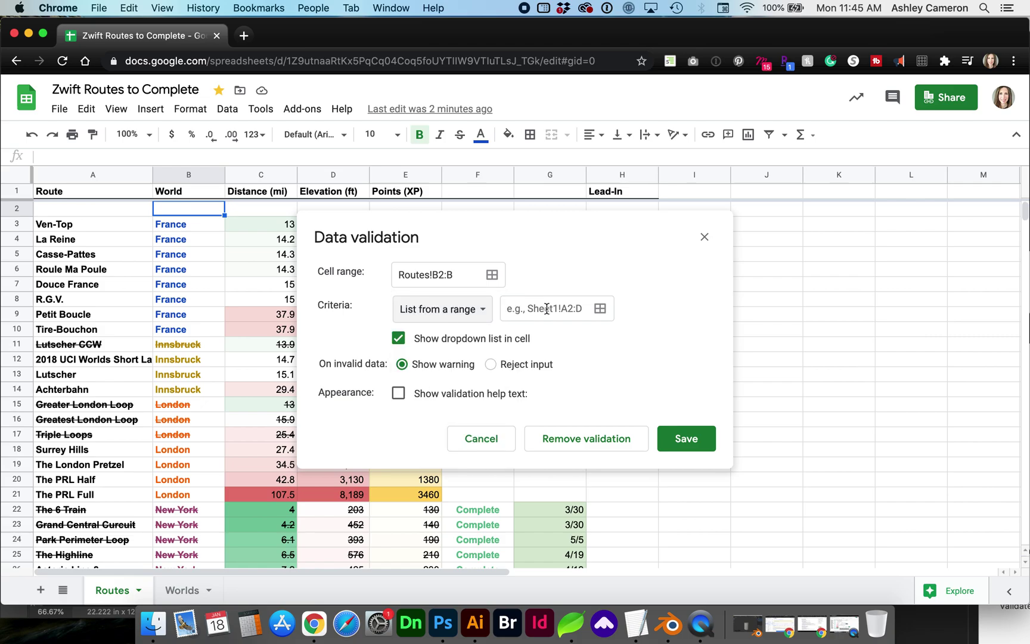
{"action": "left_click", "coordinate": [600, 309]}
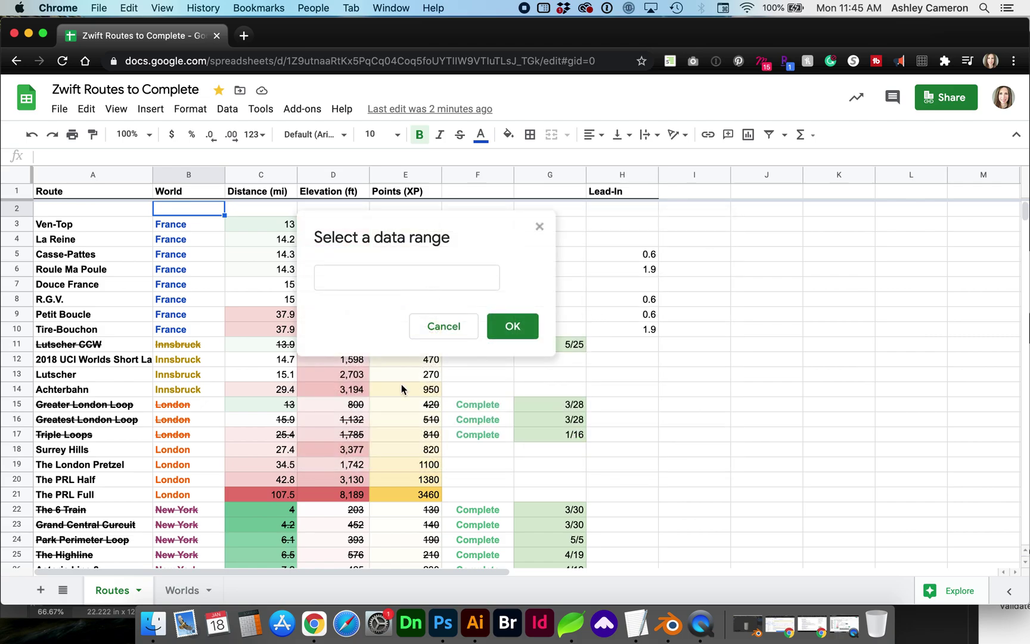
Select A1:A8 on the Worlds tab, then widen the source to Worlds!A1:A and confirm.
{"action": "left_click", "coordinate": [175, 592]}
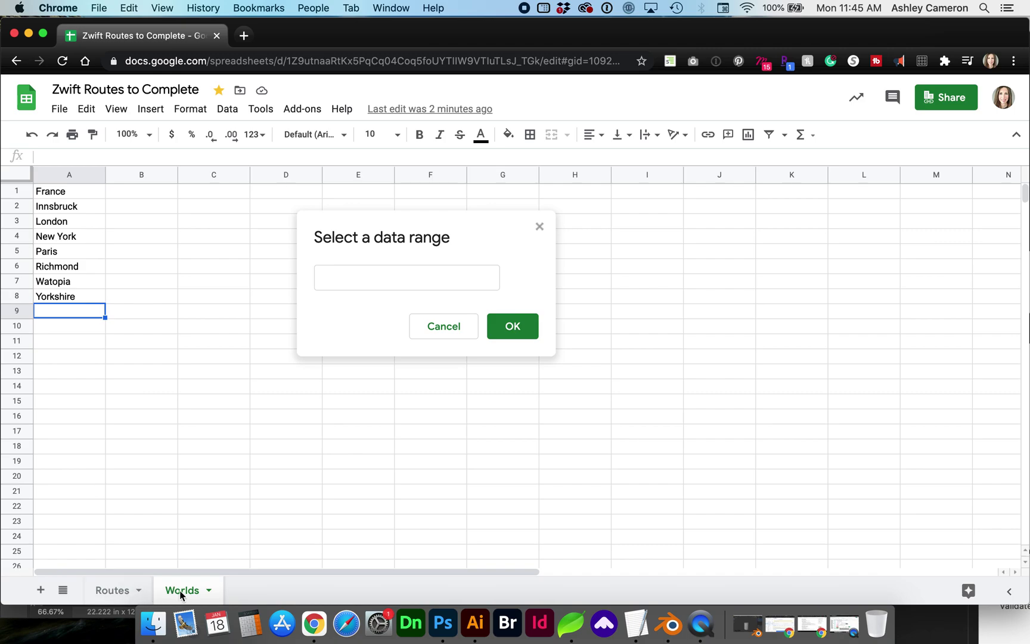
{"action": "left_click", "coordinate": [62, 195]}
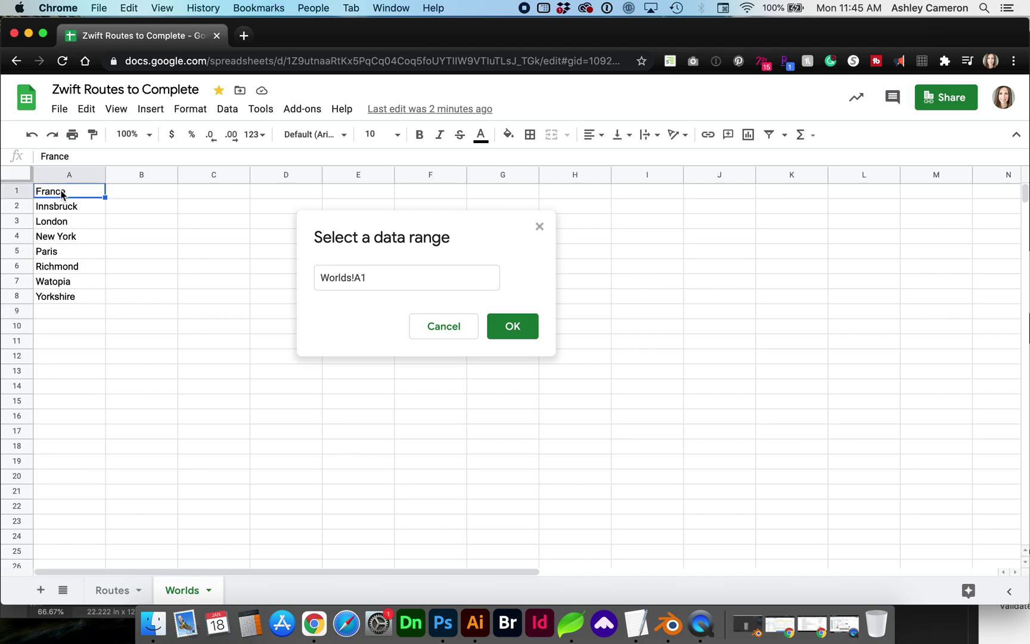
{"action": "left_click", "coordinate": [47, 300], "text": "shift"}
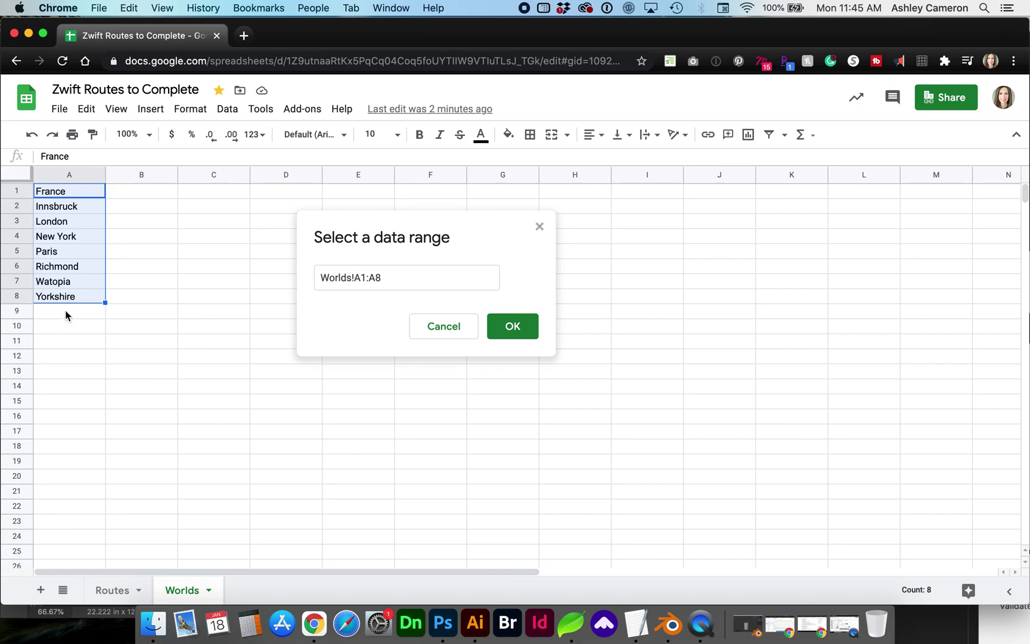
{"action": "left_click", "coordinate": [411, 279]}
{"action": "key", "text": "BackSpace"}
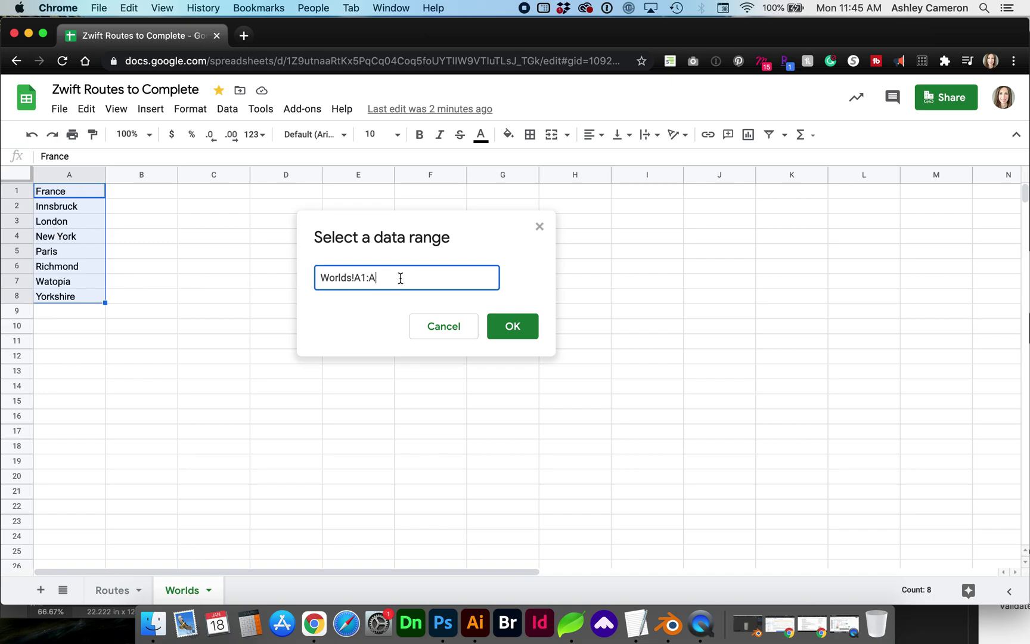
{"action": "left_click", "coordinate": [513, 332]}
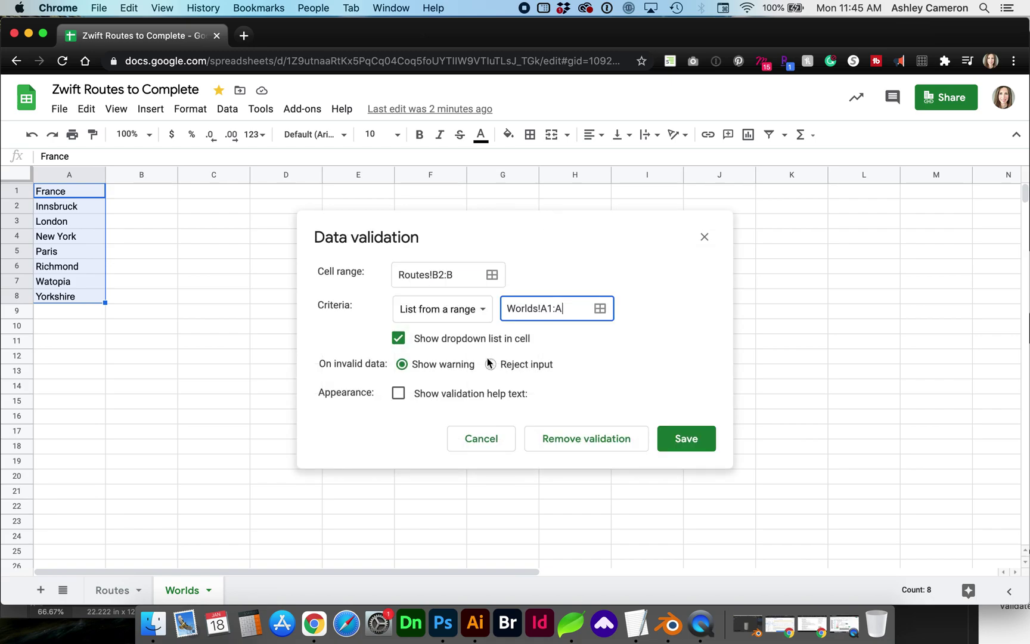
Return to Routes and save the World dropdown rule drawing from Worlds!A1:A.
{"action": "left_click", "coordinate": [115, 589]}
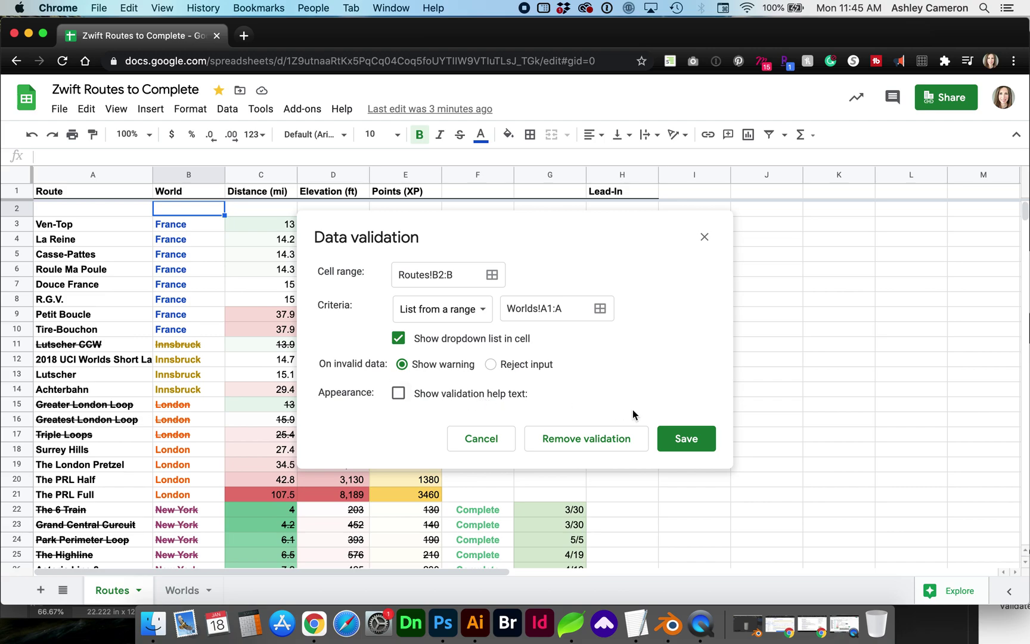
{"action": "left_click", "coordinate": [687, 439]}
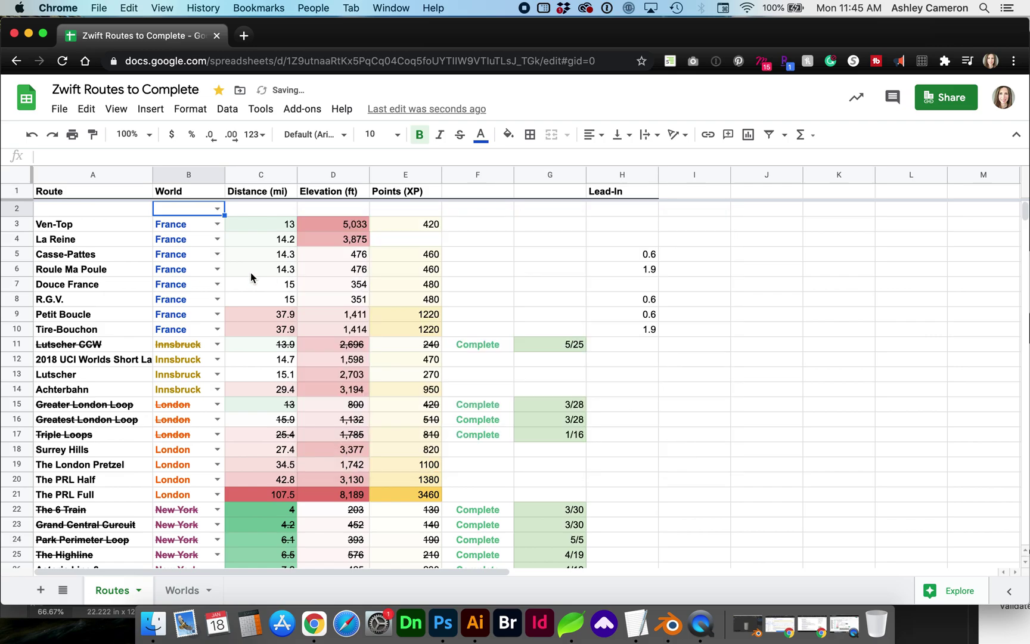
{"action": "left_click", "coordinate": [215, 207]}
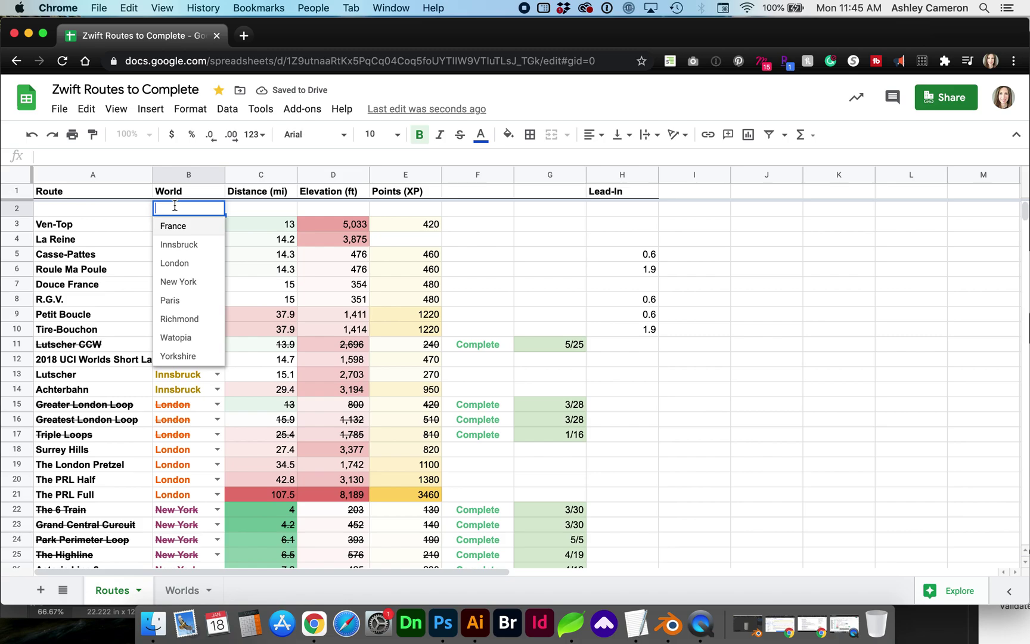
{"action": "left_click", "coordinate": [123, 205]}
{"action": "scroll", "coordinate": [182, 370], "scroll_direction": "down", "scroll_amount": 8}
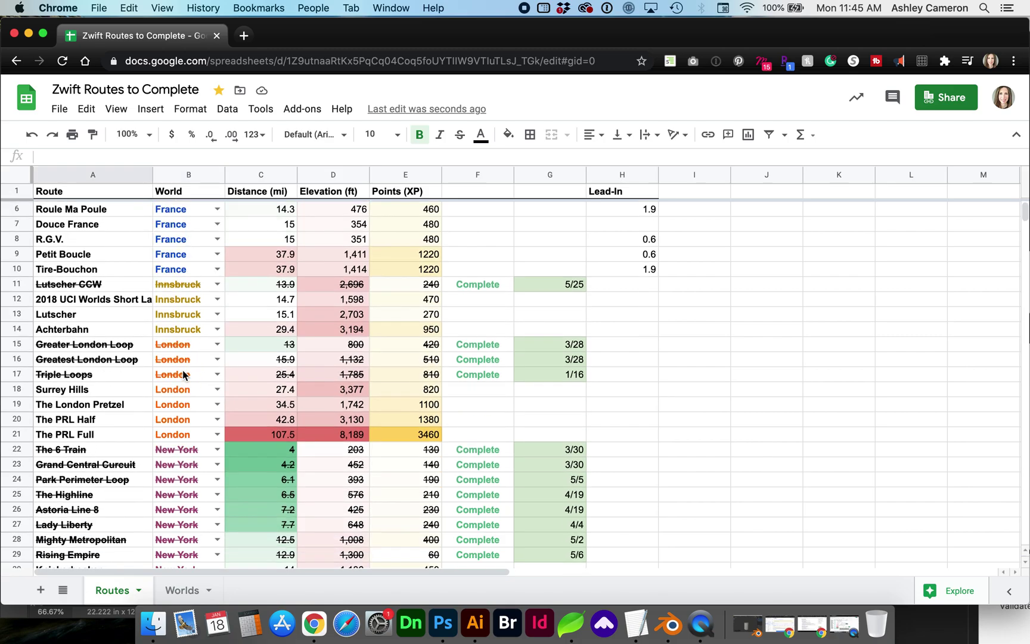
{"action": "scroll", "coordinate": [183, 375], "scroll_direction": "down", "scroll_amount": 3}
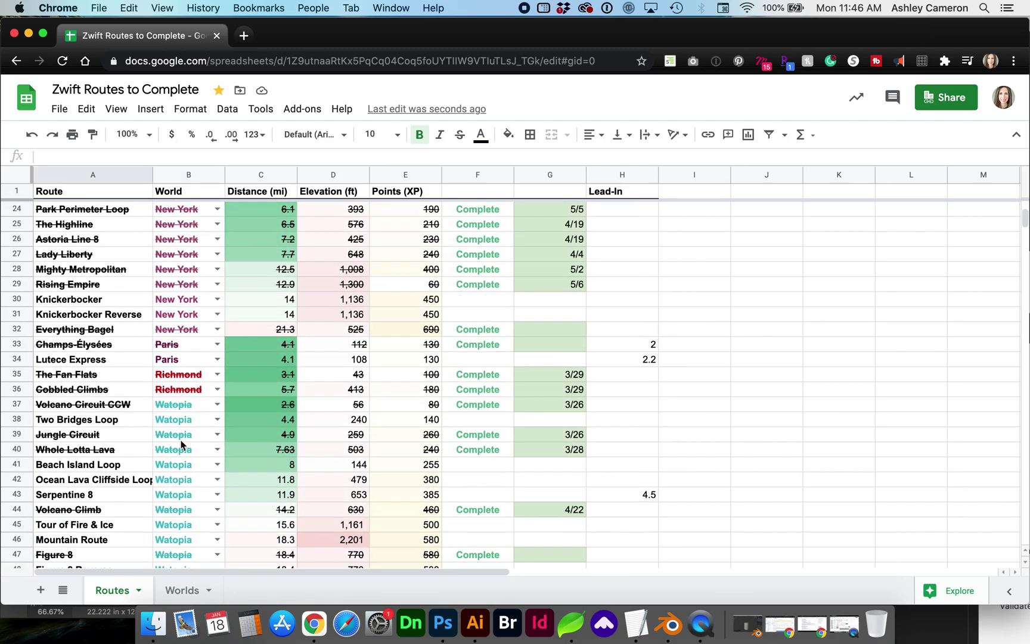
Add 'California' to cell A9 on the Worlds sheet, below Yorkshire.
{"action": "left_click", "coordinate": [185, 590]}
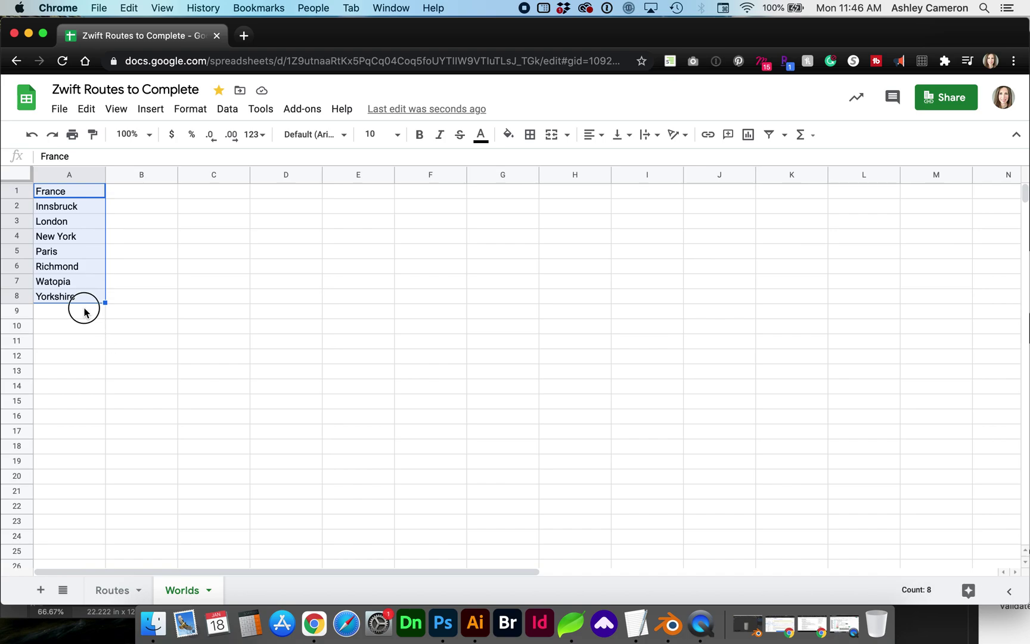
{"action": "left_click", "coordinate": [85, 311]}
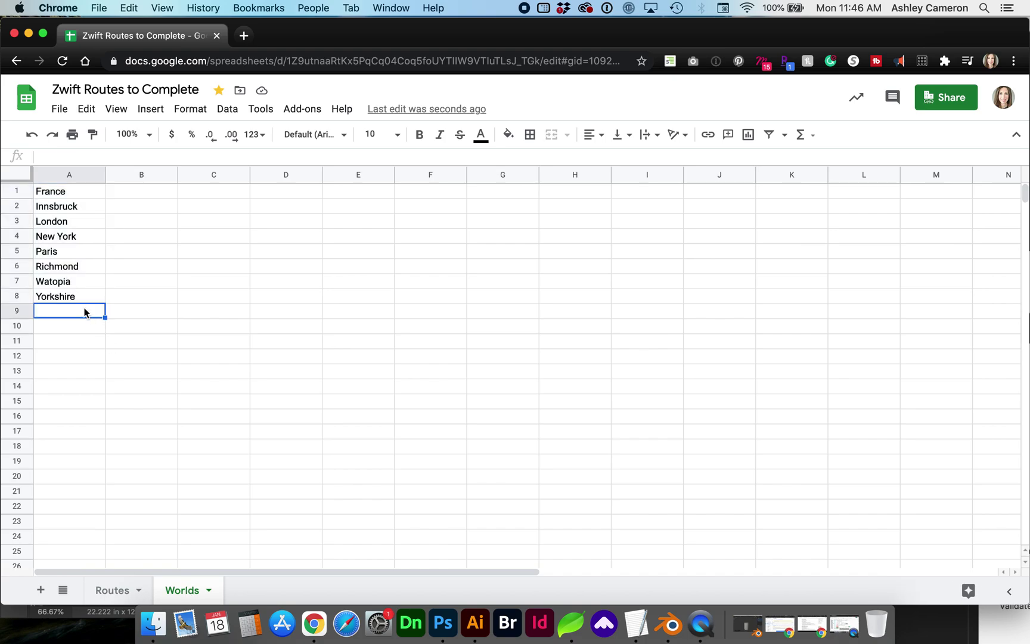
{"action": "type", "text": "Califor"}
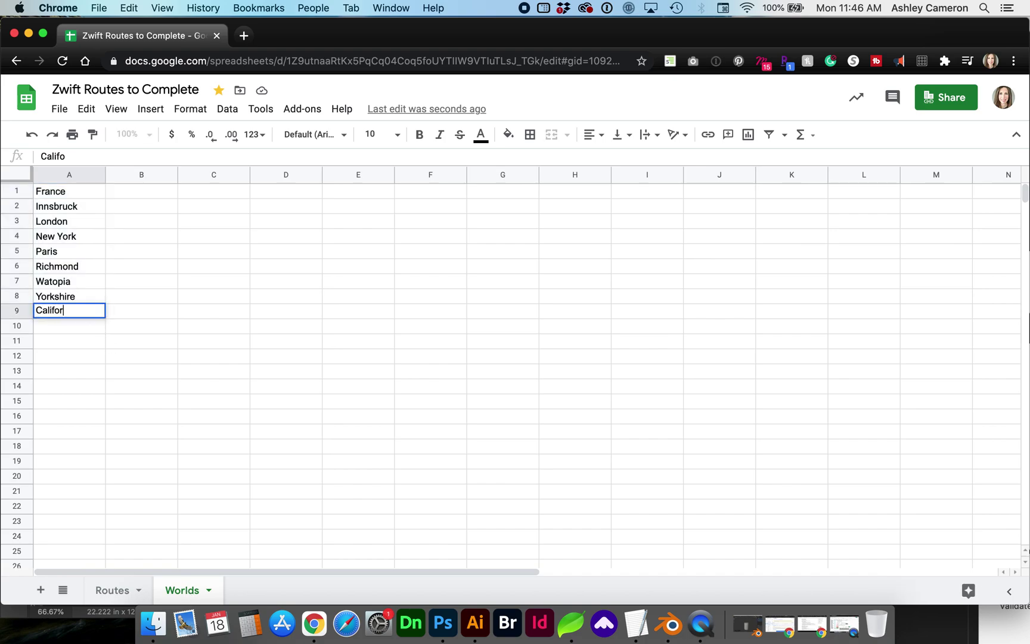
{"action": "type", "text": "nia"}
{"action": "key", "text": "Return"}
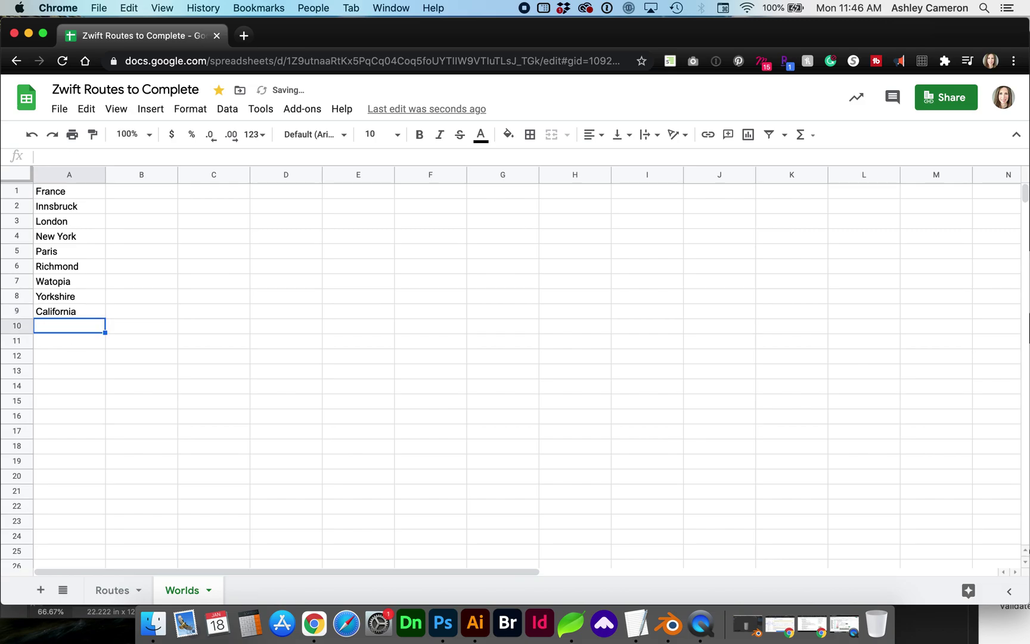
Check that B30's World dropdown on Routes lists California, then select B2.
{"action": "left_click", "coordinate": [127, 596]}
{"action": "left_click", "coordinate": [217, 299]}
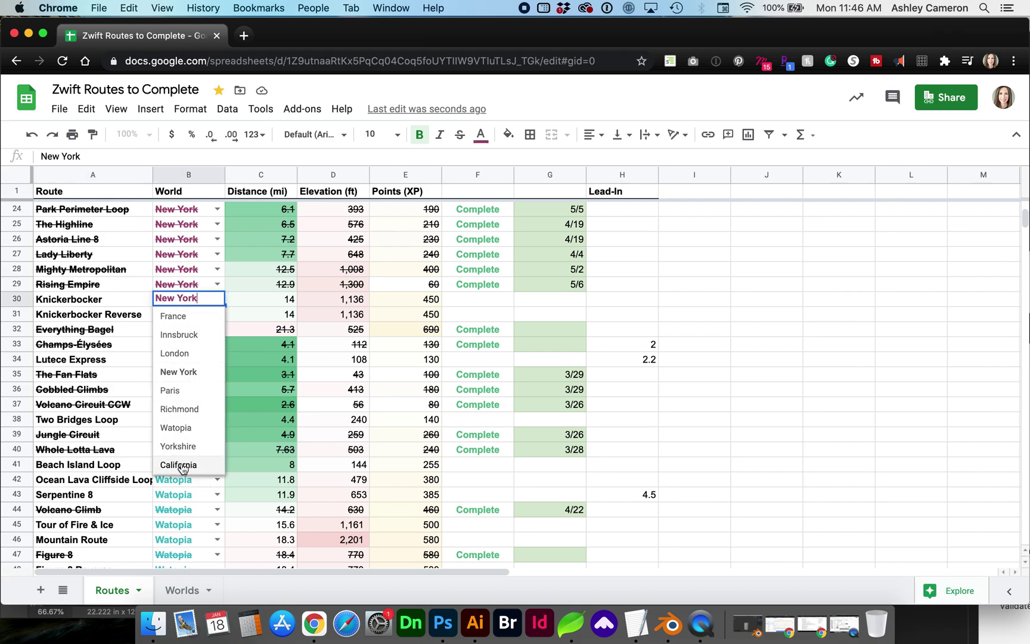
{"action": "left_click", "coordinate": [629, 313]}
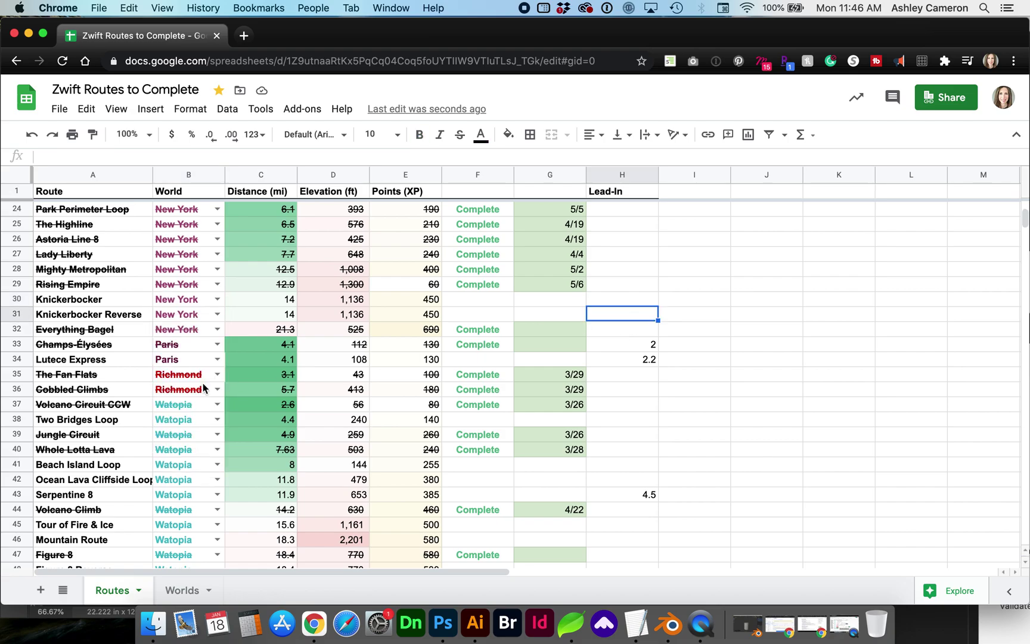
{"action": "scroll", "coordinate": [204, 388], "scroll_direction": "up", "scroll_amount": 10}
{"action": "left_click", "coordinate": [190, 208]}
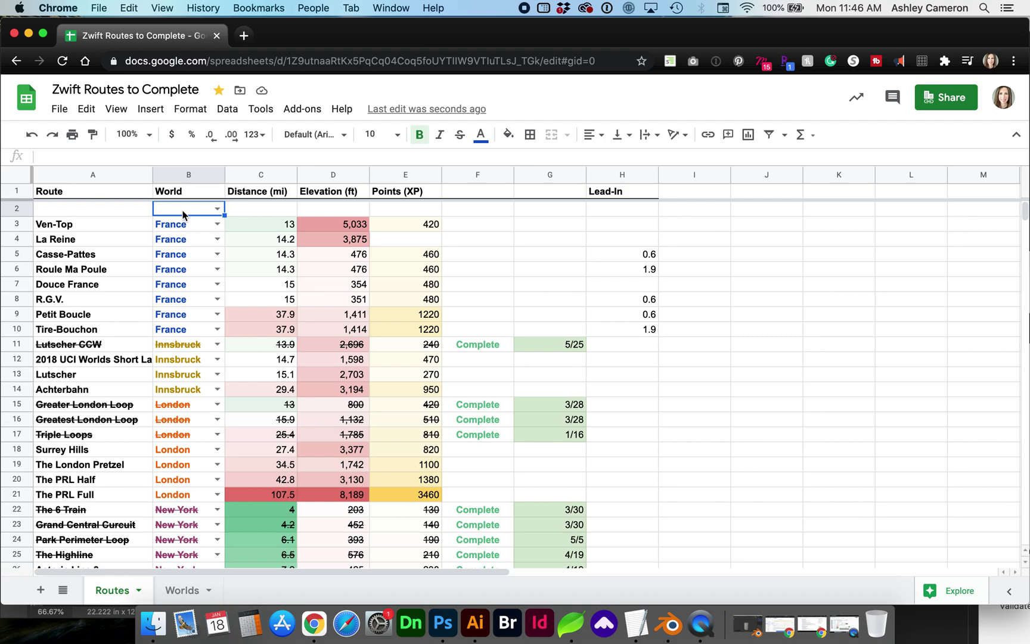
Copy B2 and paste only its data validation into cell I2.
{"action": "left_click", "coordinate": [87, 109]}
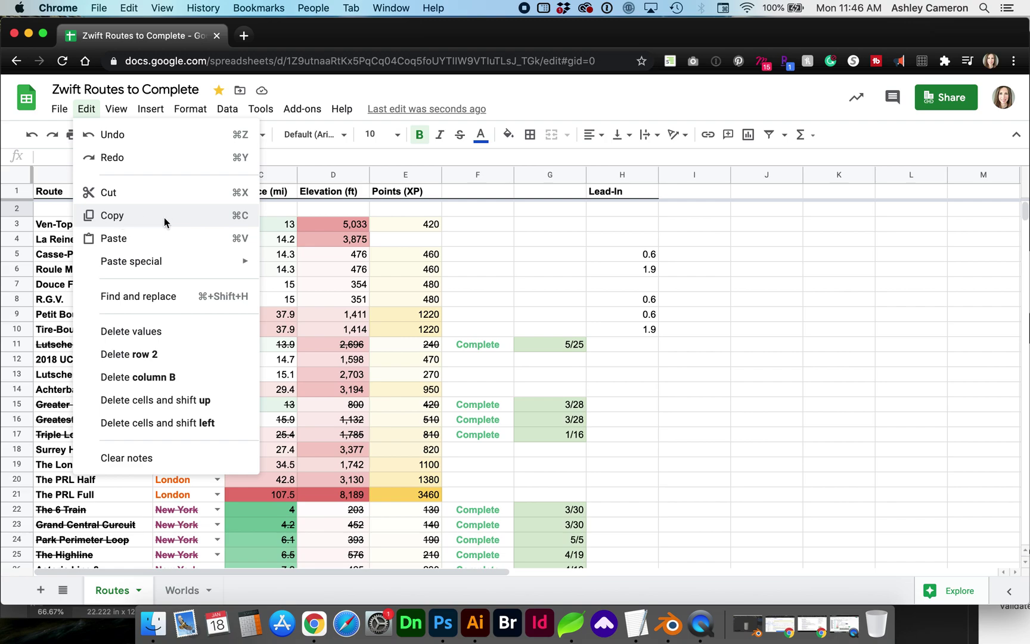
{"action": "left_click", "coordinate": [386, 228]}
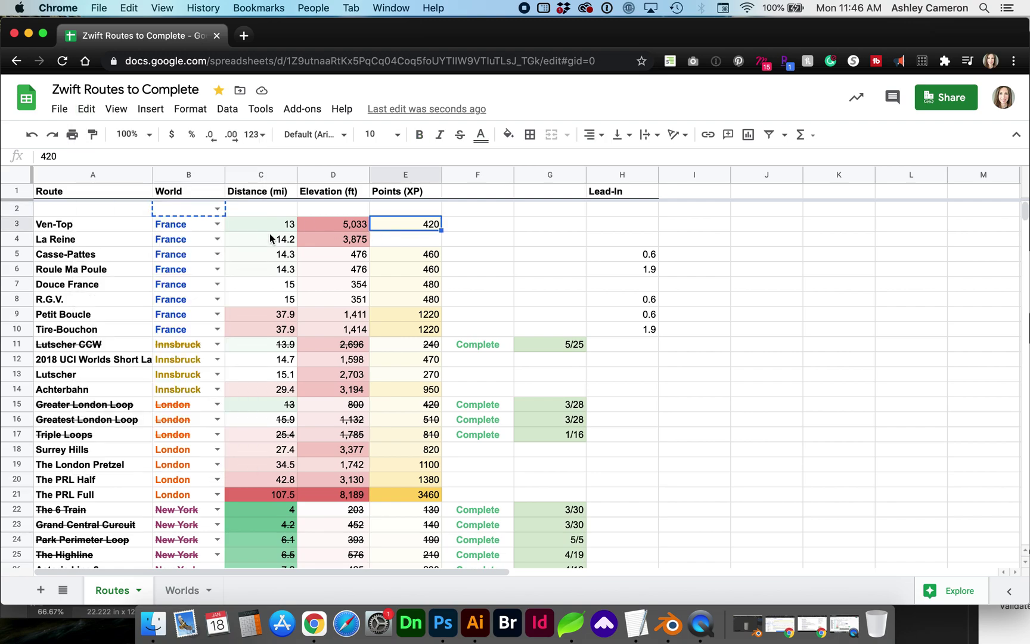
{"action": "left_click", "coordinate": [719, 213]}
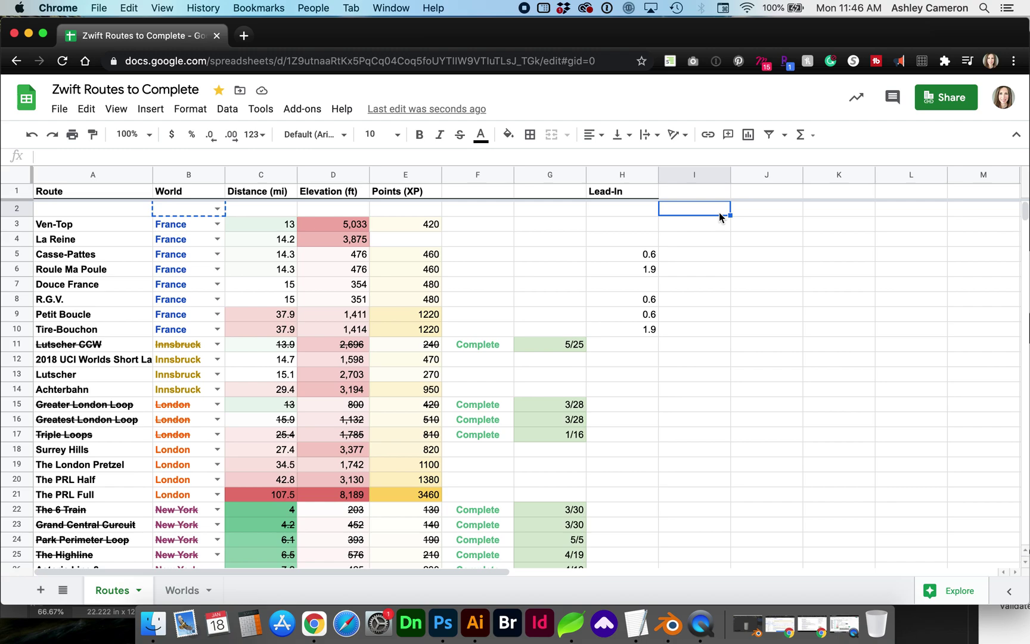
{"action": "left_click", "coordinate": [88, 109]}
{"action": "mouse_move", "coordinate": [117, 263]}
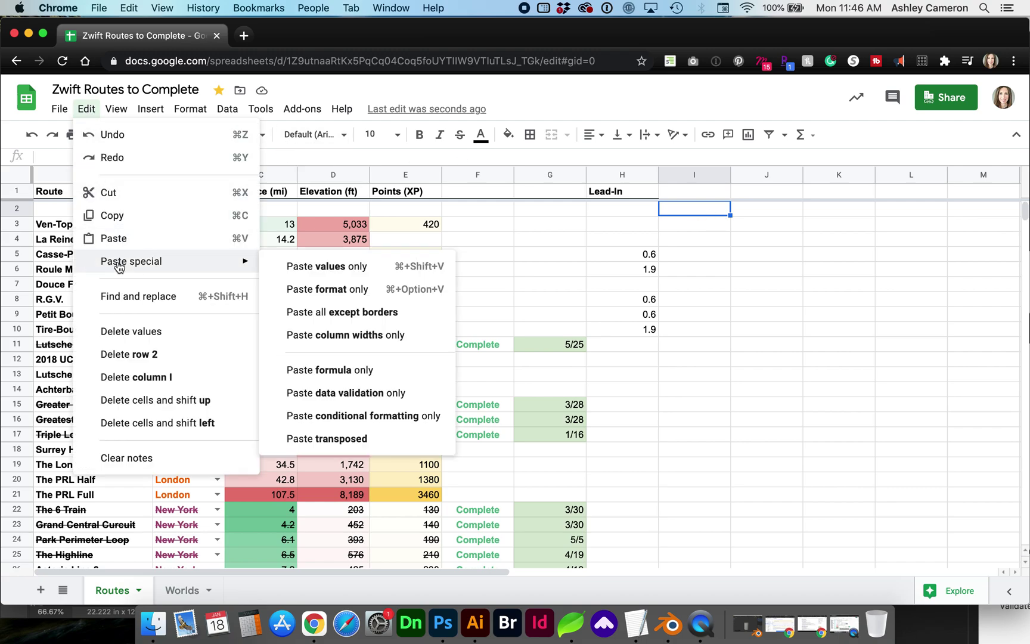
{"action": "left_click", "coordinate": [363, 393]}
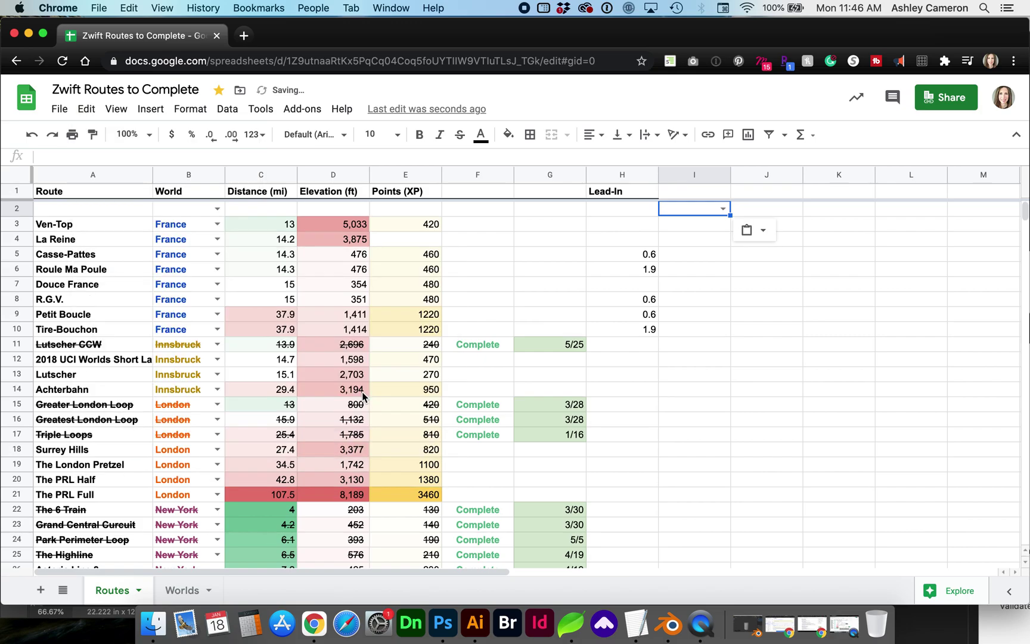
Confirm I2's dropdown lists the worlds, closing it without choosing one.
{"action": "left_click", "coordinate": [722, 208]}
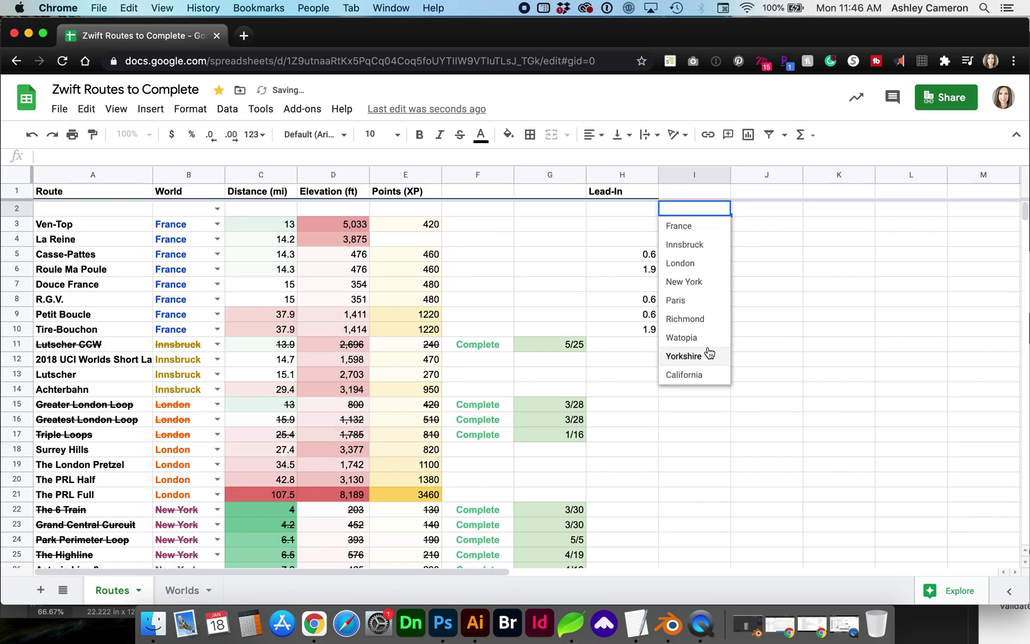
{"action": "left_click", "coordinate": [762, 222]}
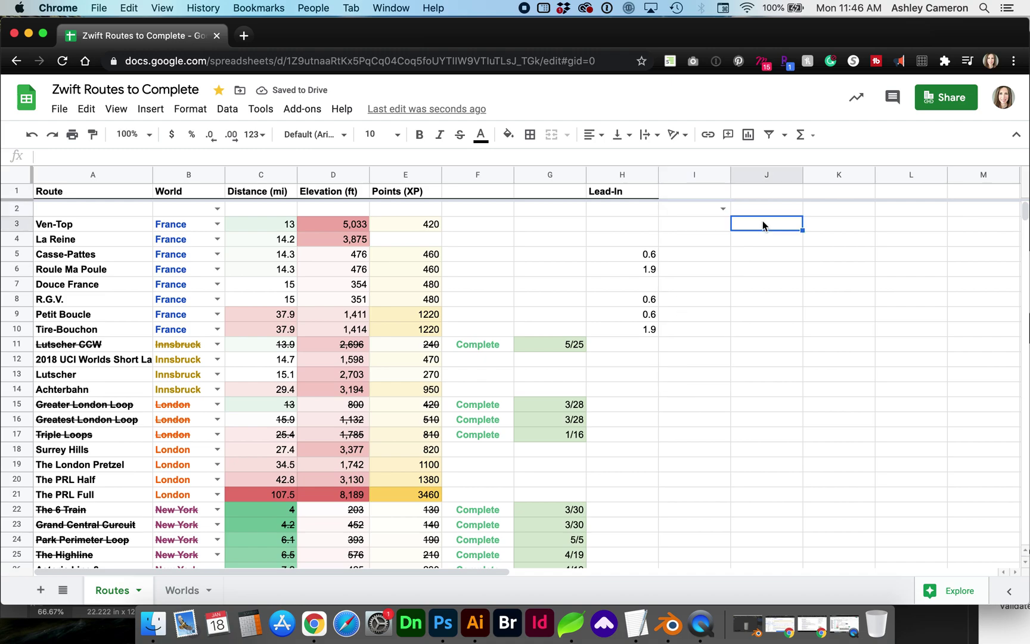
{"action": "left_click", "coordinate": [704, 213]}
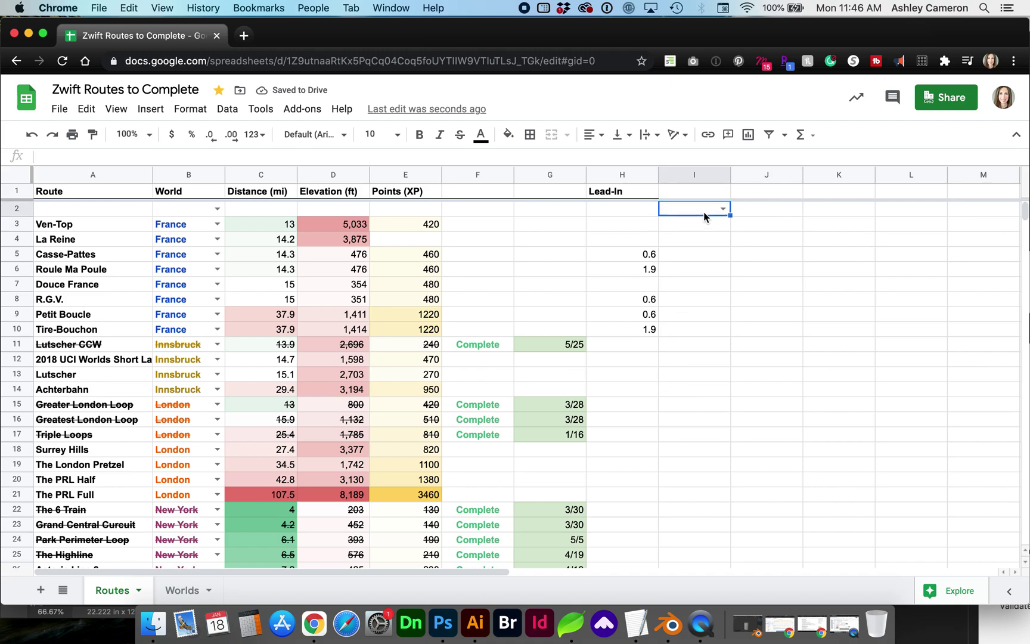
Select column B and remove its data validation via Data > Data validation.
{"action": "left_click", "coordinate": [193, 175]}
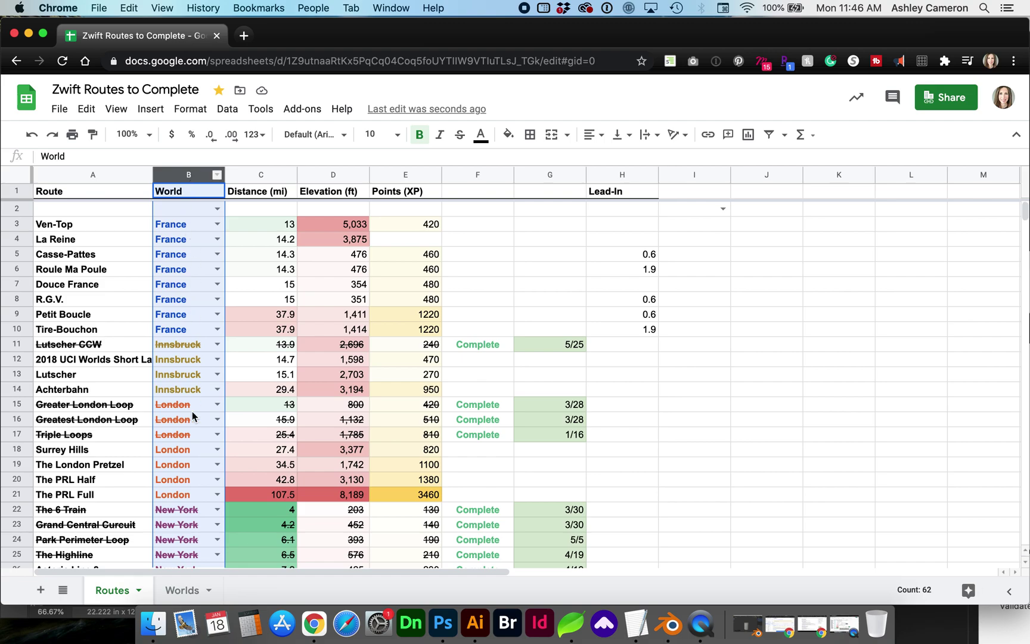
{"action": "left_click", "coordinate": [228, 109]}
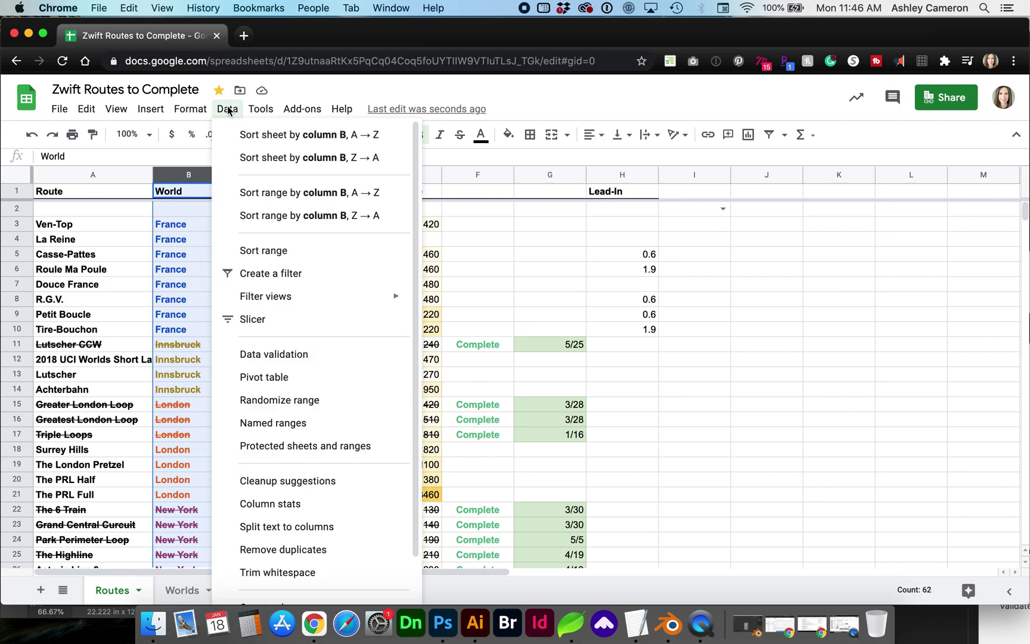
{"action": "left_click", "coordinate": [275, 354]}
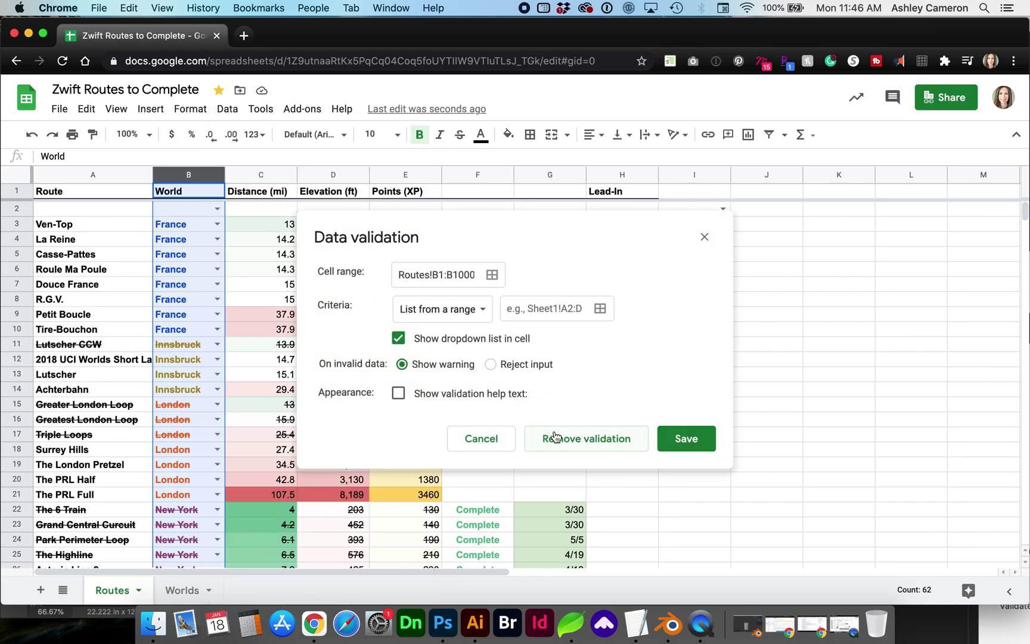
{"action": "left_click", "coordinate": [616, 448]}
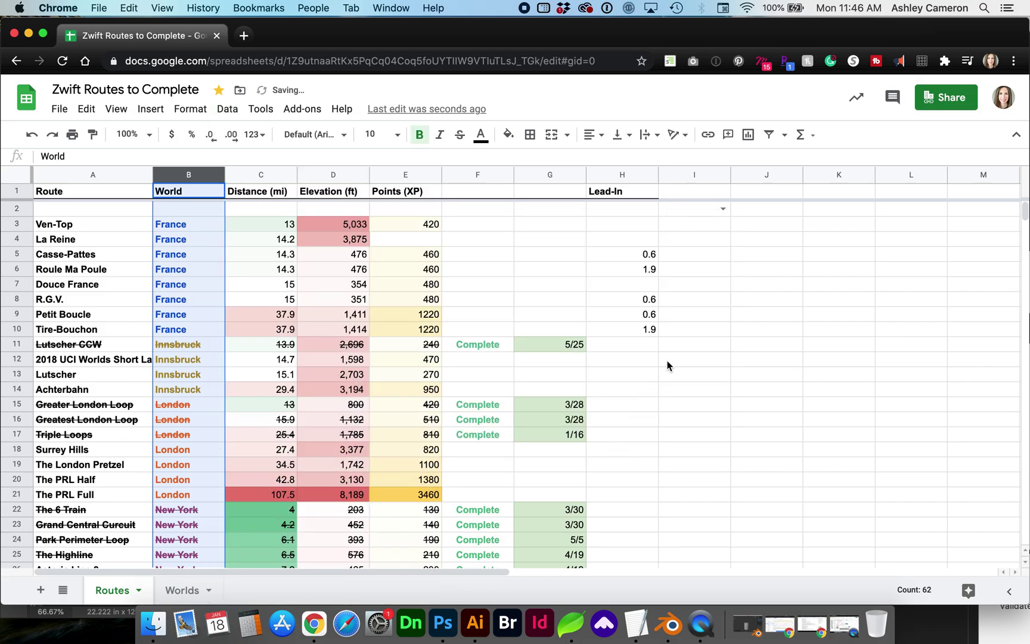
{"action": "left_click", "coordinate": [701, 213]}
Remove the data validation from cell I2 through its right-click menu.
{"action": "right_click", "coordinate": [702, 214]}
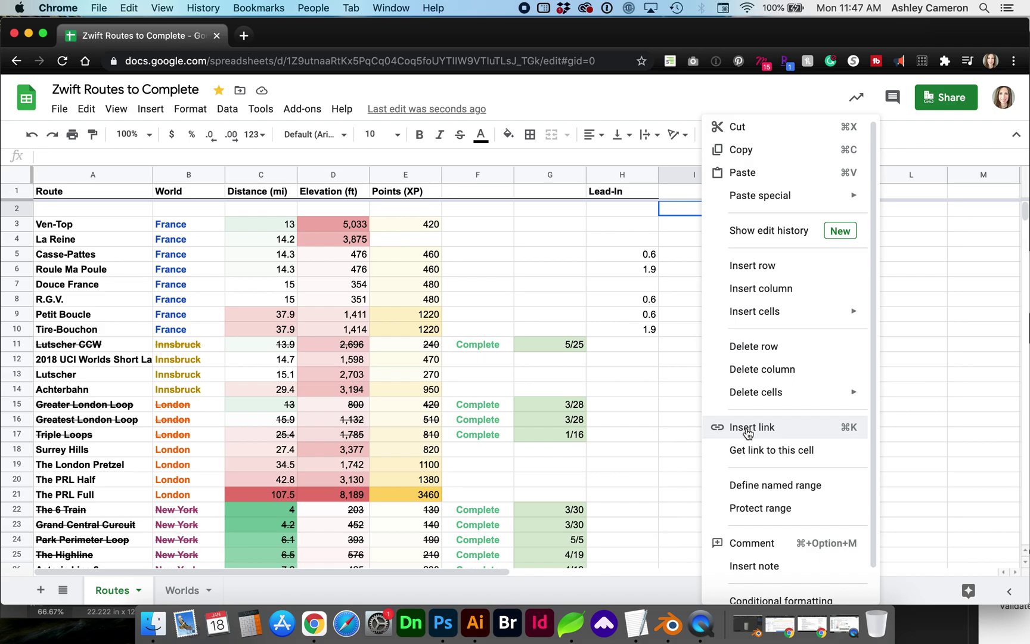
{"action": "scroll", "coordinate": [739, 412], "scroll_direction": "down", "scroll_amount": 1}
{"action": "left_click", "coordinate": [775, 589]}
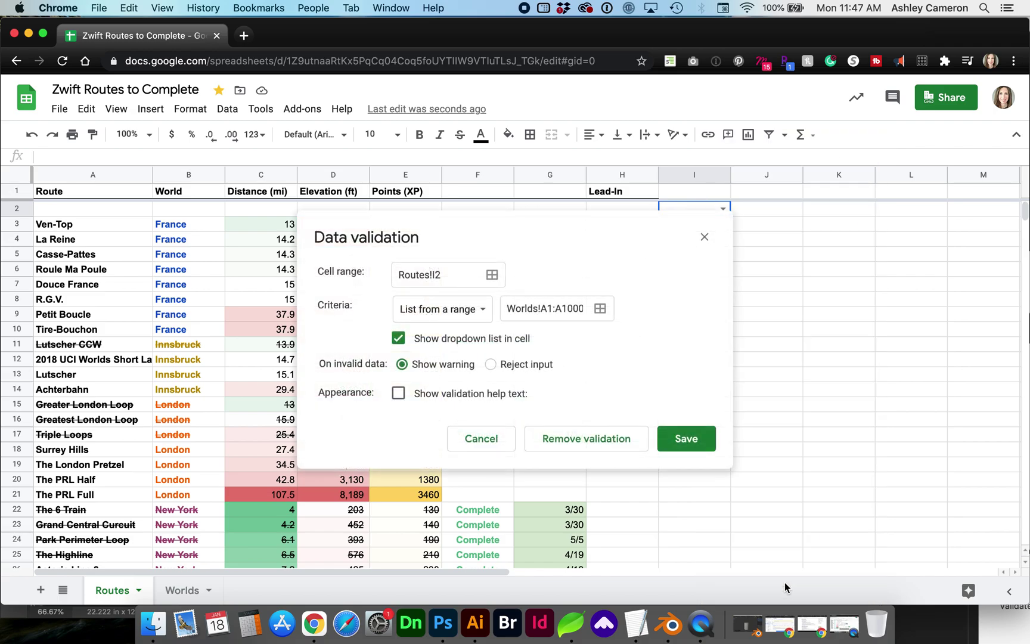
{"action": "left_click", "coordinate": [567, 437]}
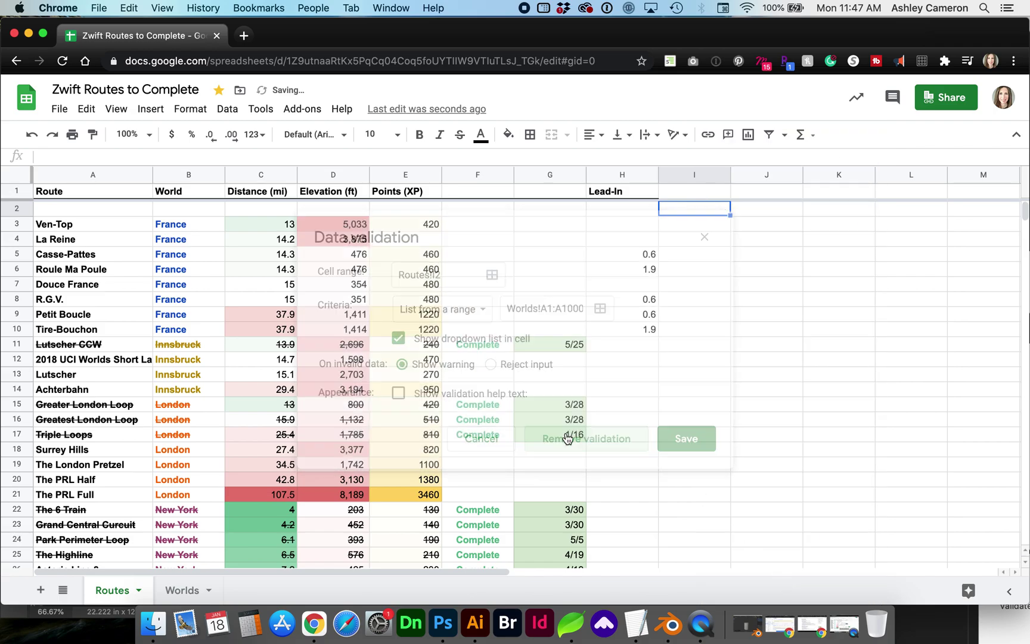
{"action": "left_click", "coordinate": [742, 284]}
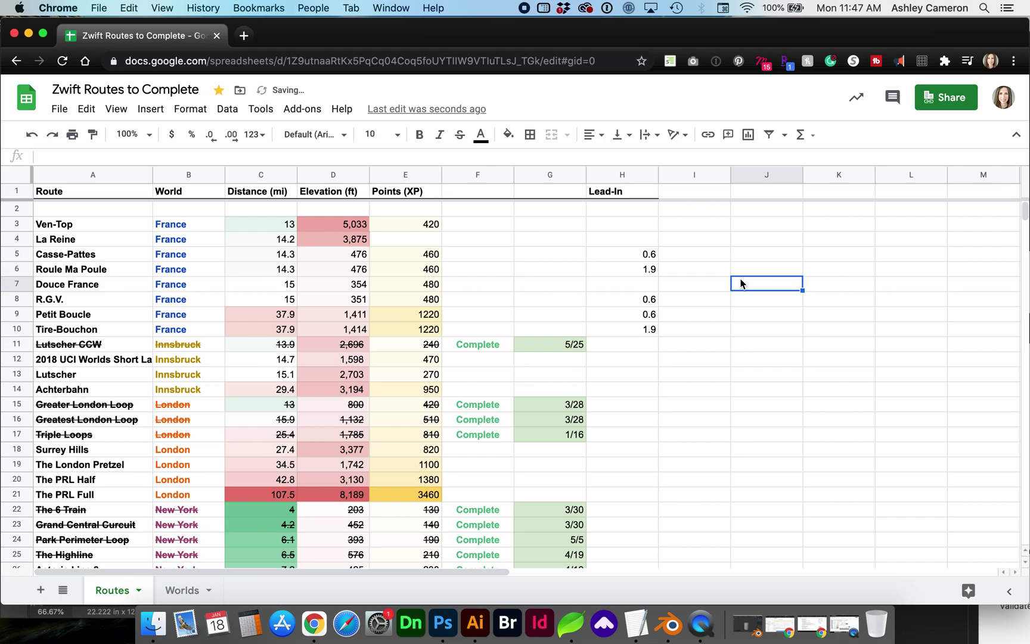